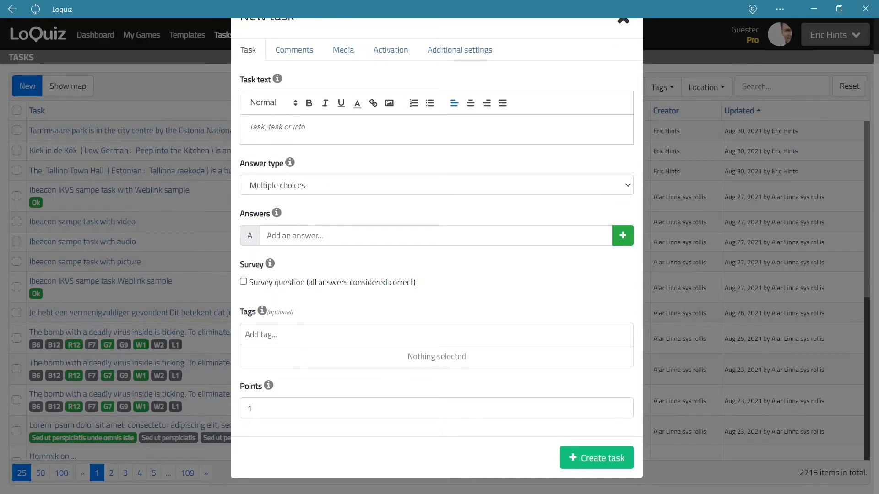
Step: Enter "Freedom Monument" as the new task's short intro
scroll(315, 153, "up", 1)
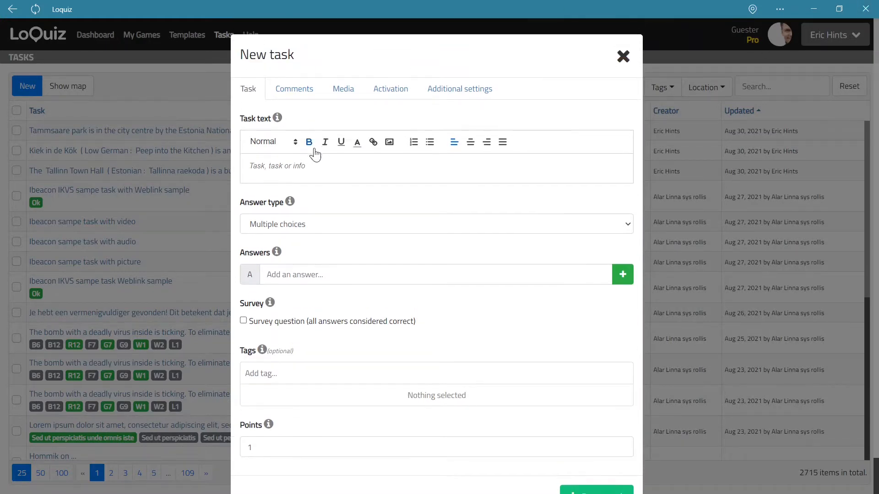
left_click(295, 89)
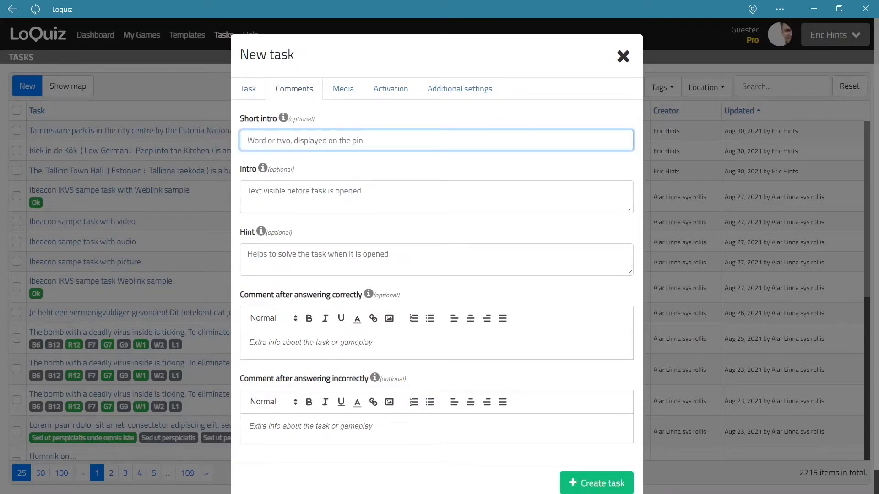
type("Freed")
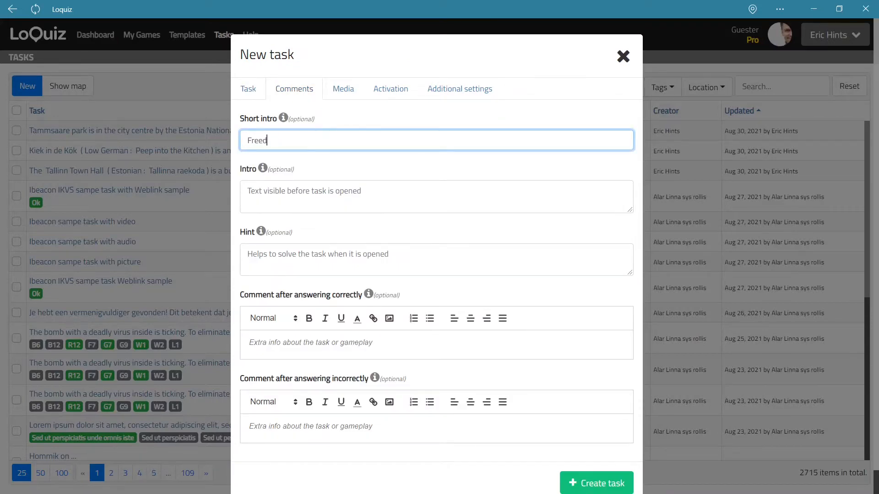
type("uom Monument")
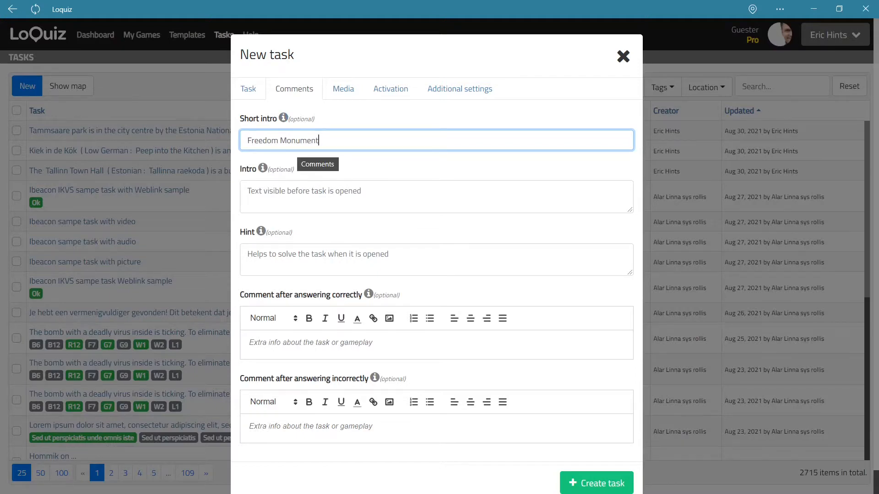
scroll(301, 224, "down", 1)
scroll(302, 225, "up", 1)
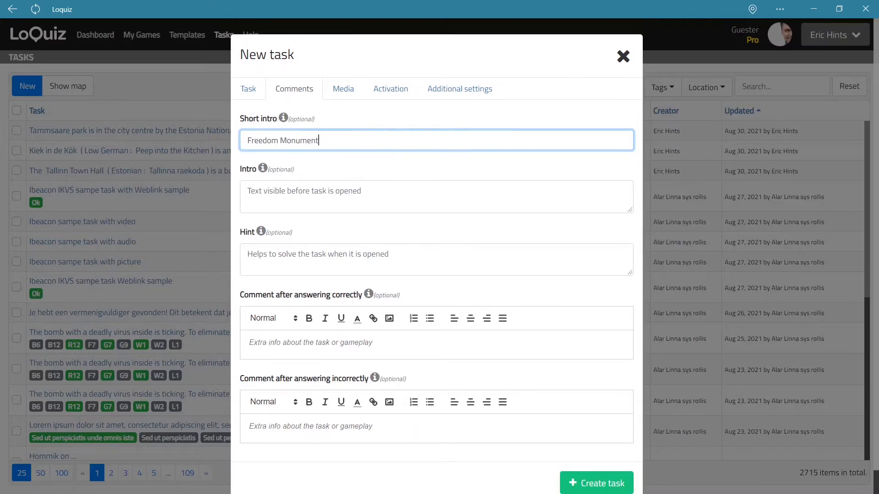
scroll(305, 223, "down", 1)
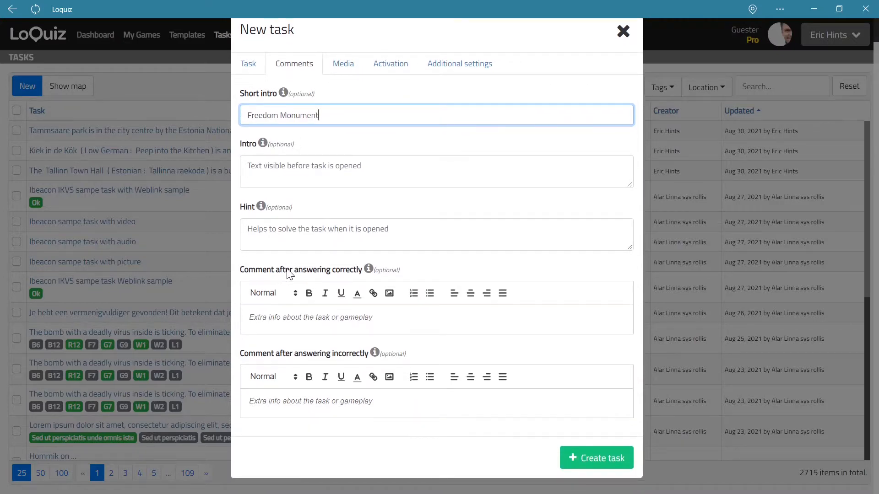
scroll(269, 219, "up", 1)
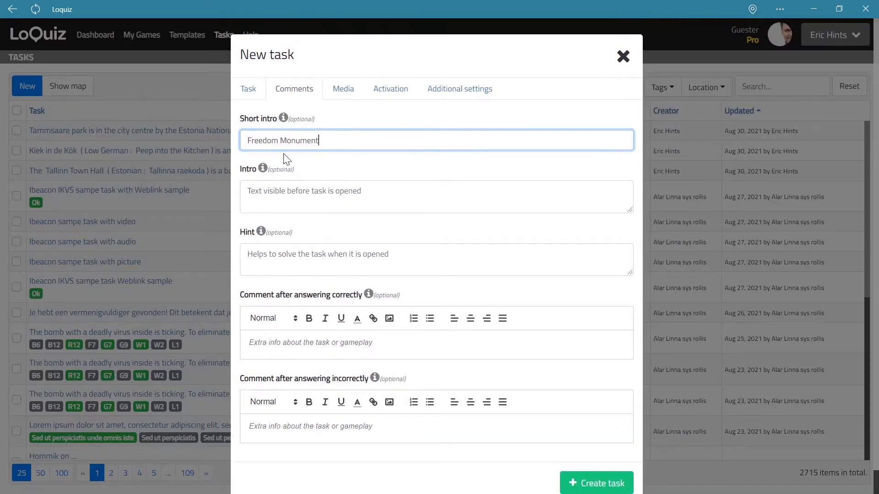
Step: Set the new task's answer type to No answer
left_click(259, 92)
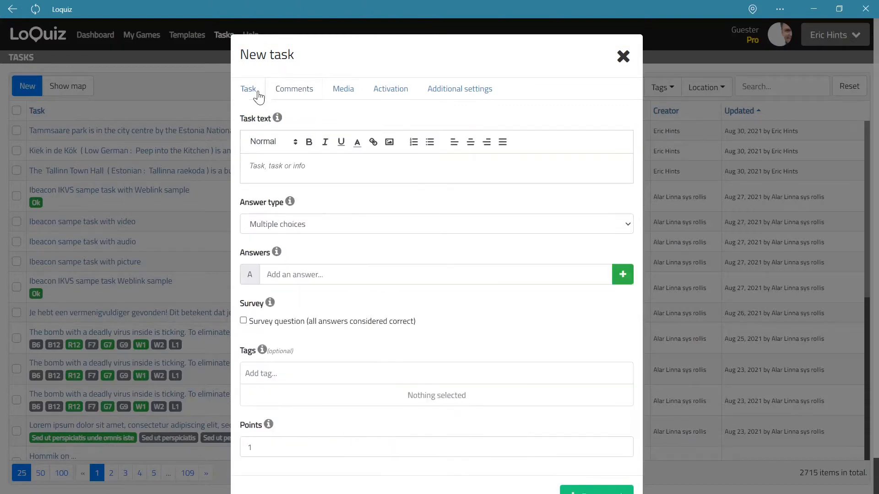
left_click(300, 225)
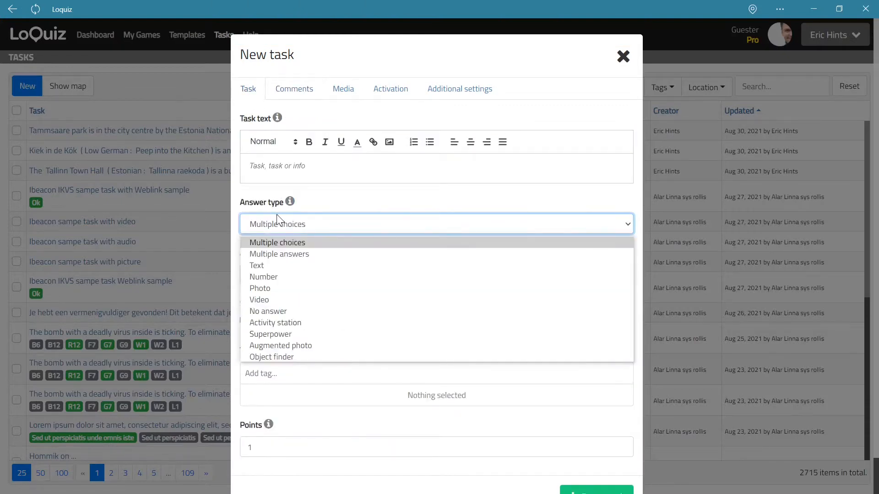
left_click(282, 311)
Step: Fill the task text with the Freedom Square description and add the line "More information in wikipedia." below it
left_click(300, 165)
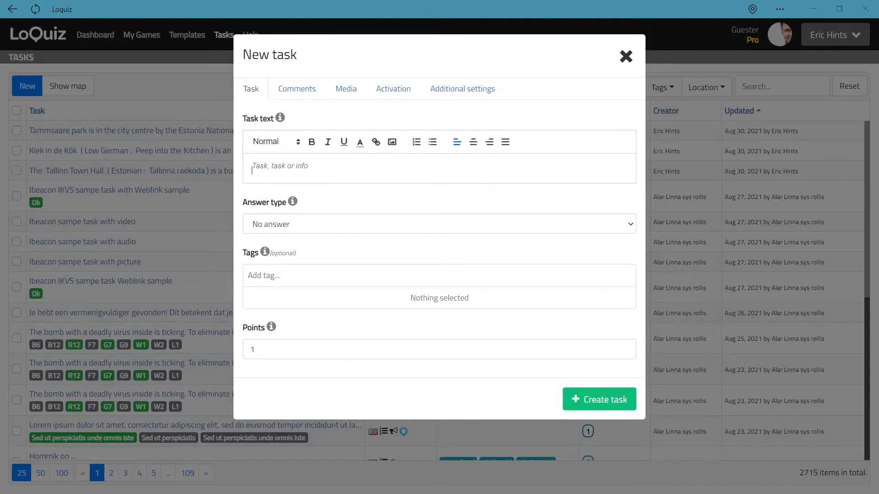
left_click(252, 170)
type("Freedom Square (Estonian: Vabaduse väljak) is a plaza on the southern end of the Old Town in Tallinn, Estonia, where state functions and various concerts take place. It is bounded on the east by St. John's Church (built 1862–67), on the south by Kaarli Boulevard and an underground shopping center (2008–09), and on the west by a Victory Column (2009) commemorating the Estonian War of Independence 1918–1920")
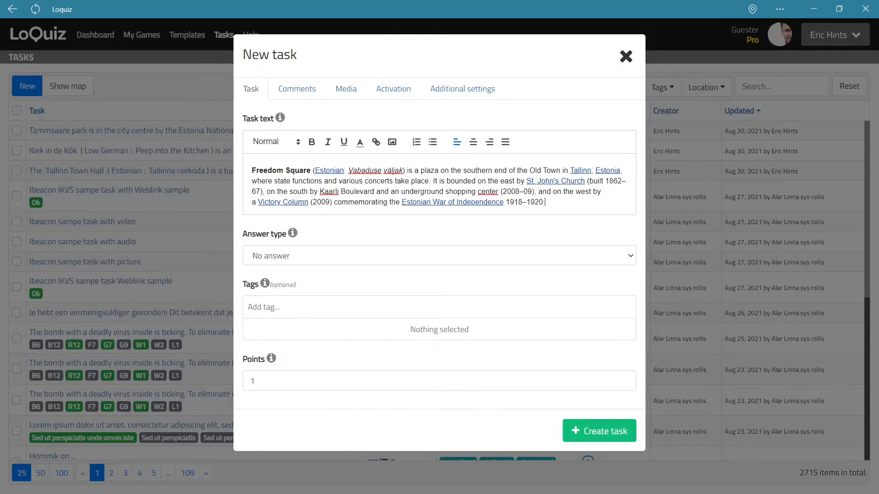
key("Return")
key("Return")
key("Return")
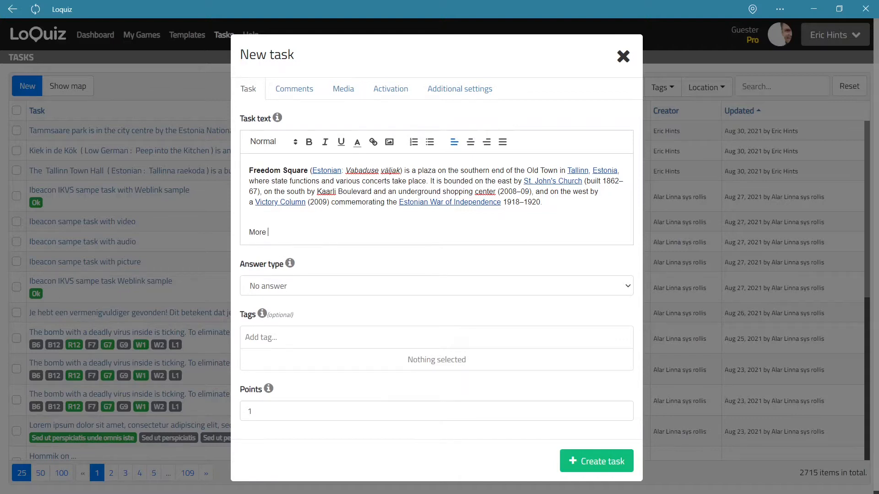
type("ormation in wikipedia.")
triple_click(326, 232)
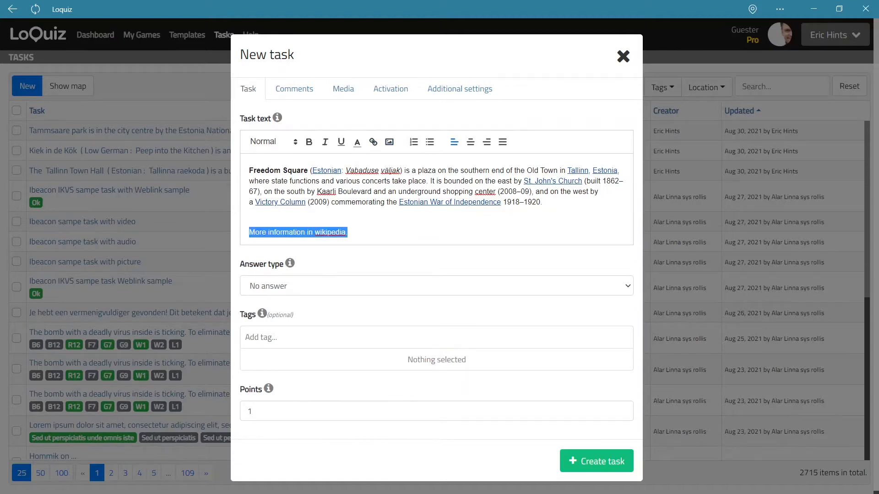
key("alt+Tab")
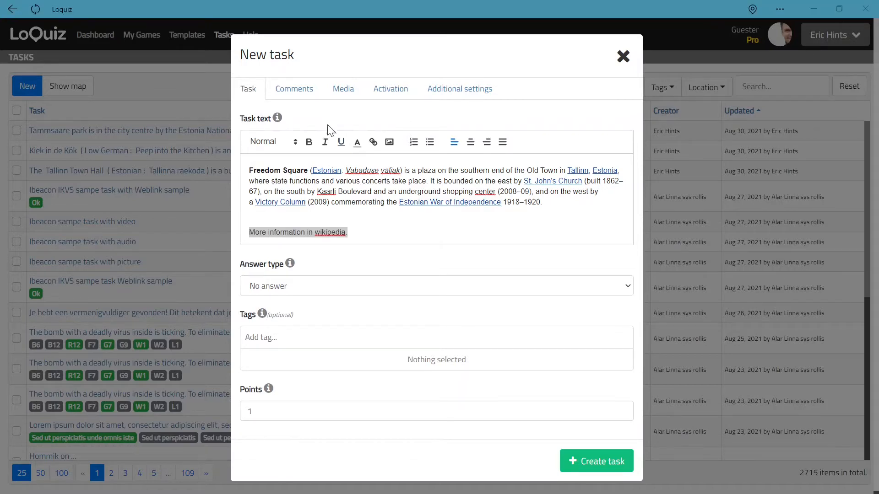
left_click(373, 142)
type("https://en.wikipedia.org/wiki/Freedom_Square,_Tallinn")
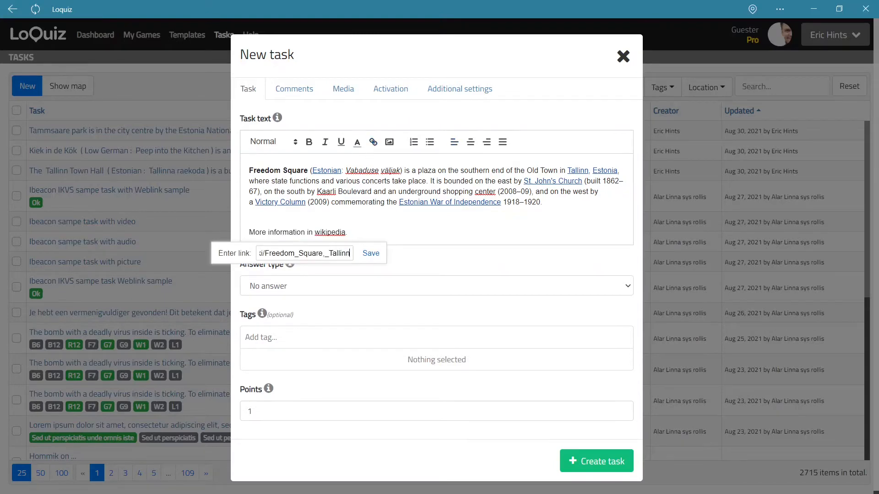
left_click(370, 253)
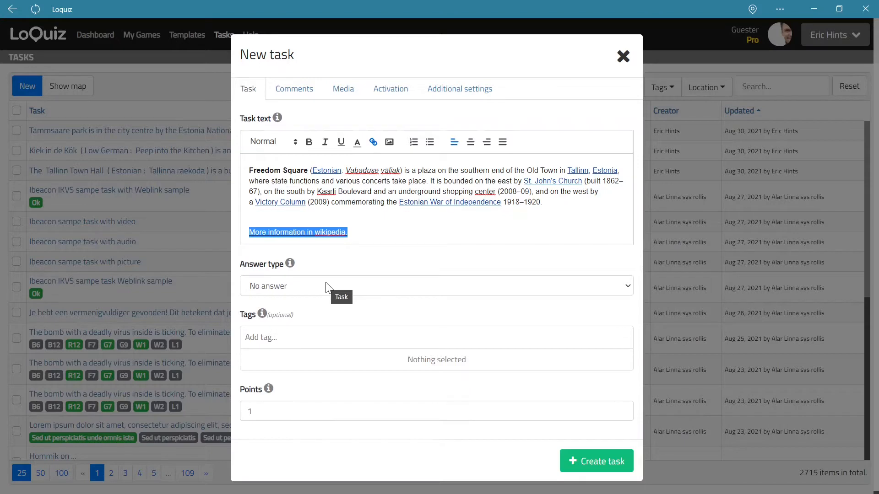
Step: Add the tags "tallinn" and "statues" to the task
scroll(285, 351, "down", 1)
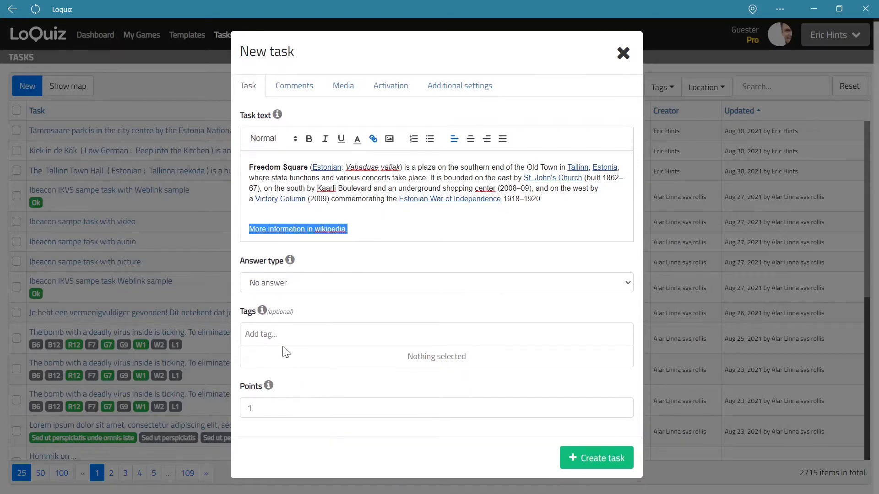
left_click(283, 341)
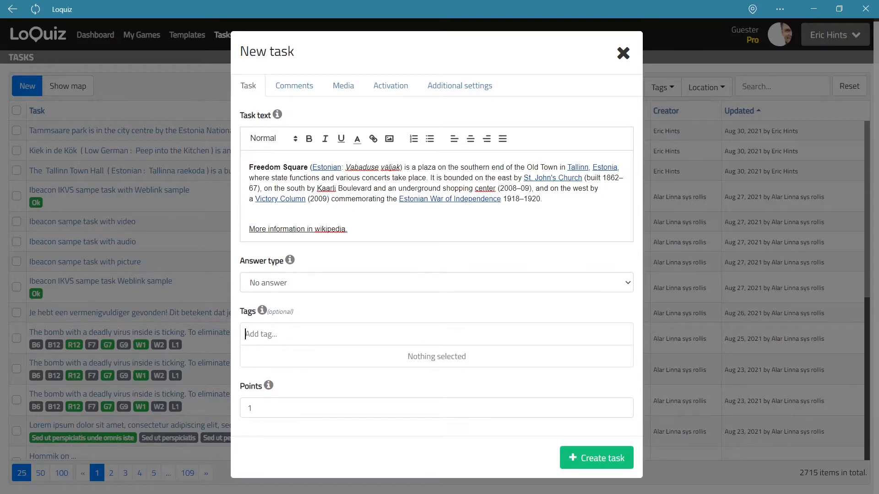
type("tallinn")
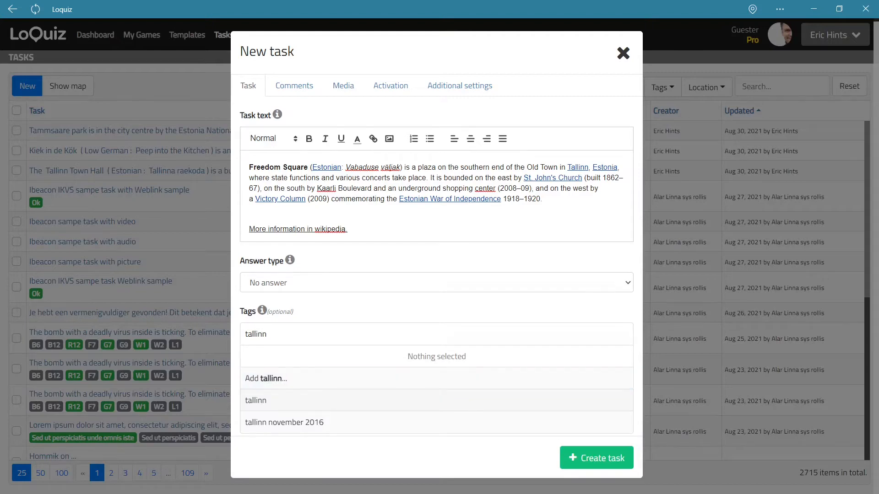
left_click(266, 384)
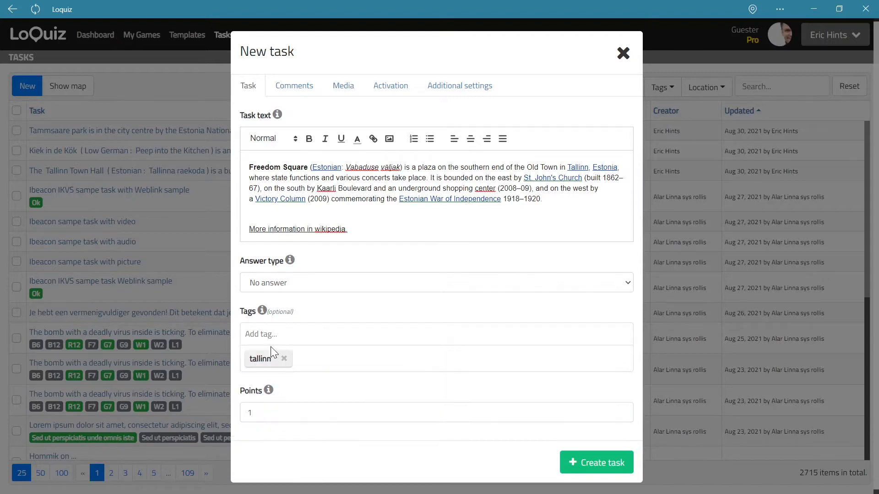
type("statu")
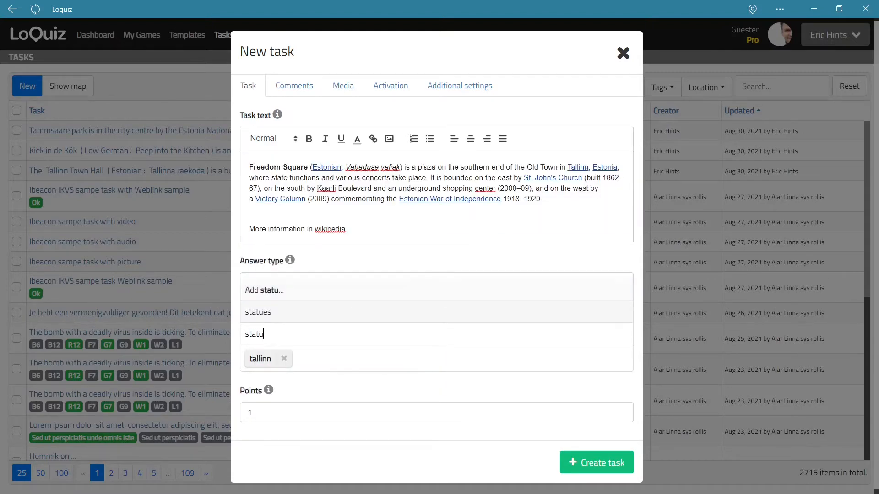
left_click(250, 316)
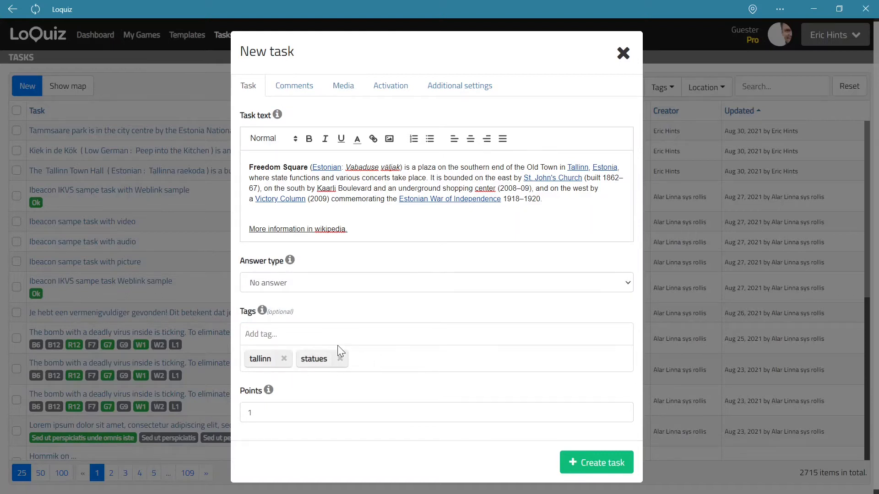
Step: Set the task's points to 0
left_click(250, 412)
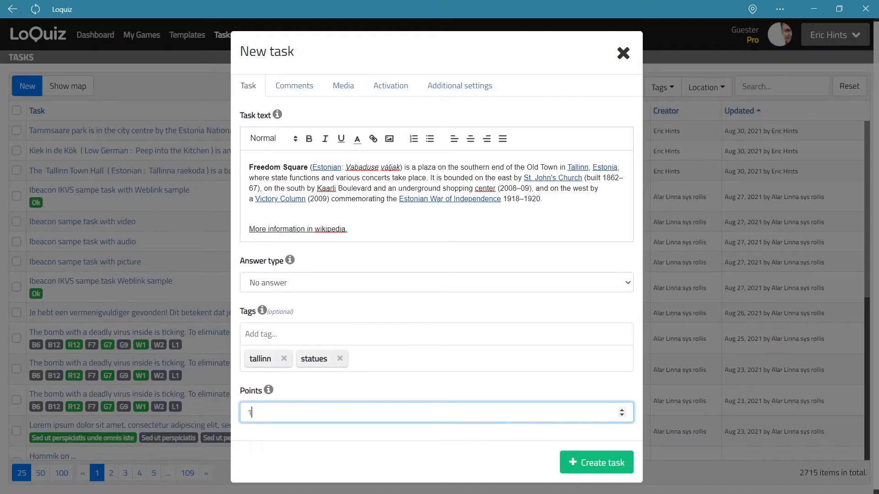
key("BackSpace")
type("0")
Step: Upload the 450px-Columna_de_la_Victoria picture from the Downloads folder as the task's image
left_click(310, 93)
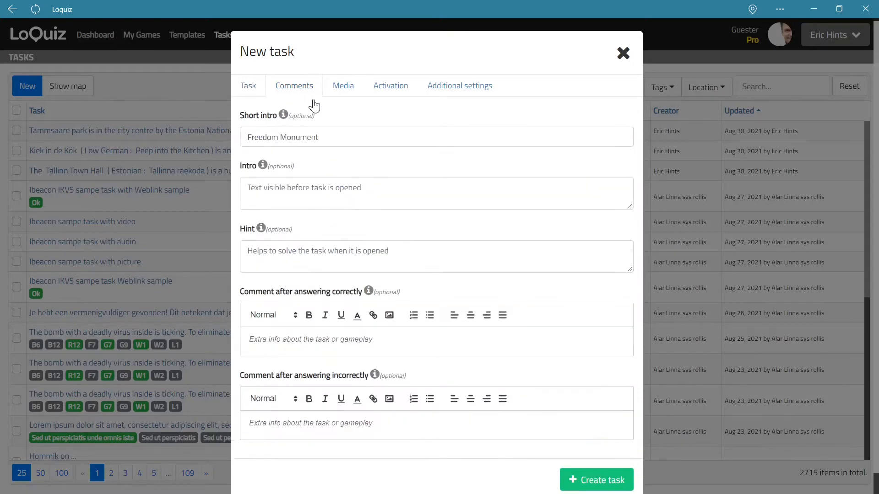
left_click(335, 92)
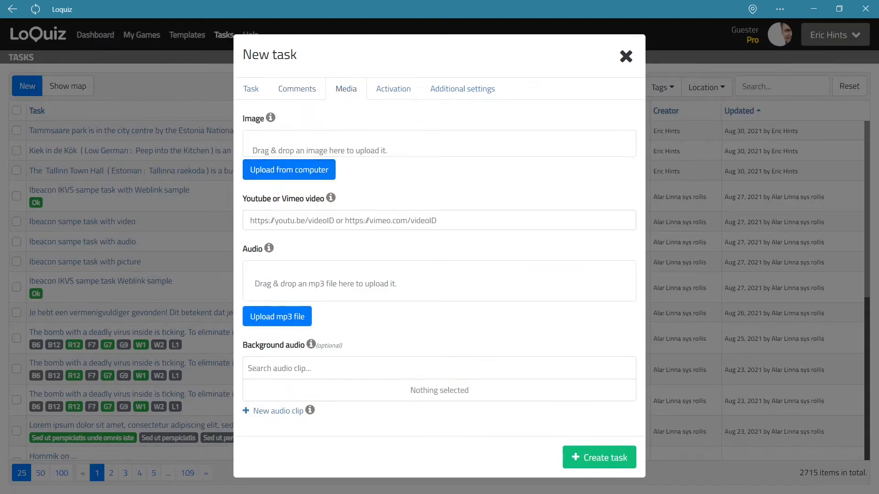
left_click(278, 169)
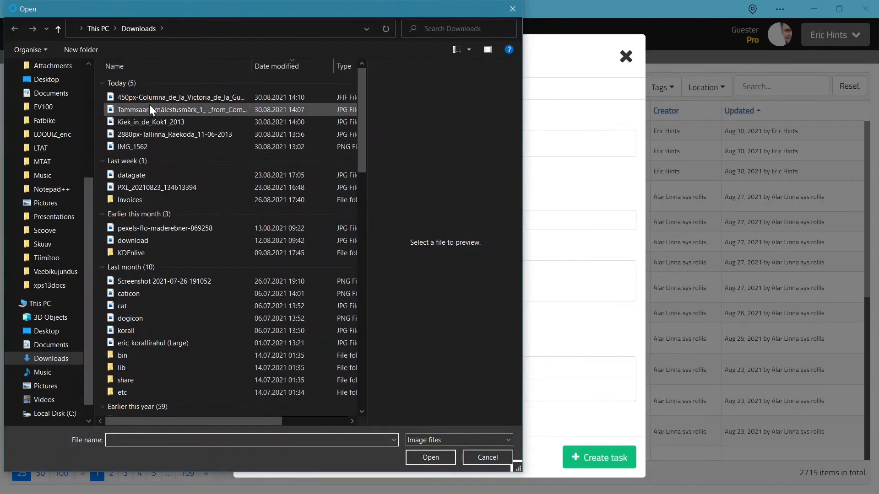
left_click(154, 97)
left_click(430, 457)
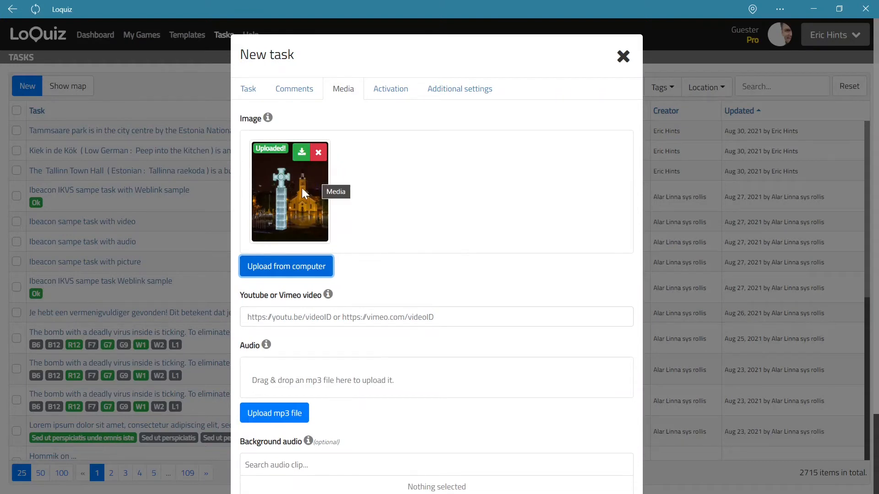
scroll(301, 184, "down", 2)
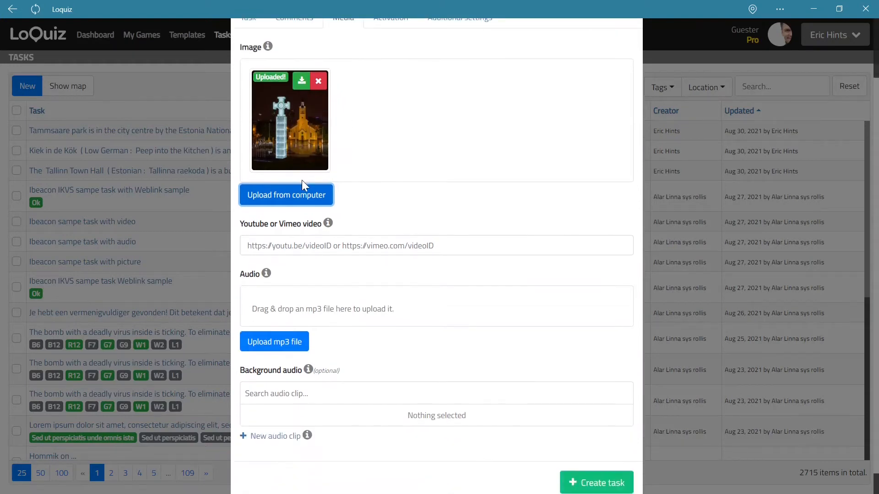
scroll(301, 184, "up", 2)
scroll(322, 183, "down", 2)
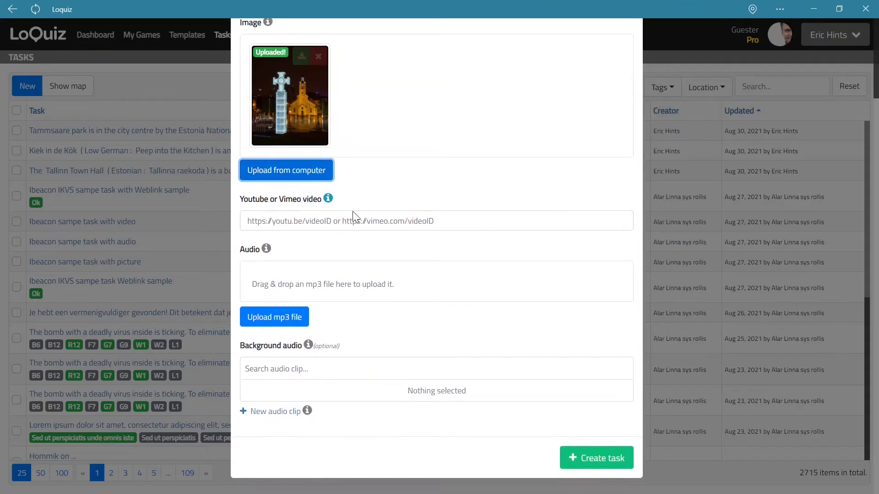
scroll(322, 183, "up", 2)
scroll(378, 209, "up", 1)
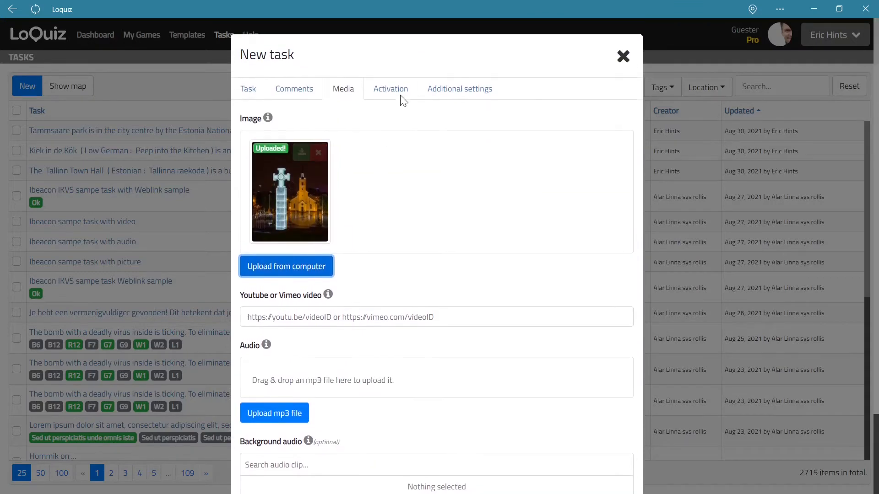
Step: Make the task location-specific and place its map marker beside the Vabadussõja võidusammas monument at Vabaduse väljak
left_click(398, 91)
left_click(248, 117)
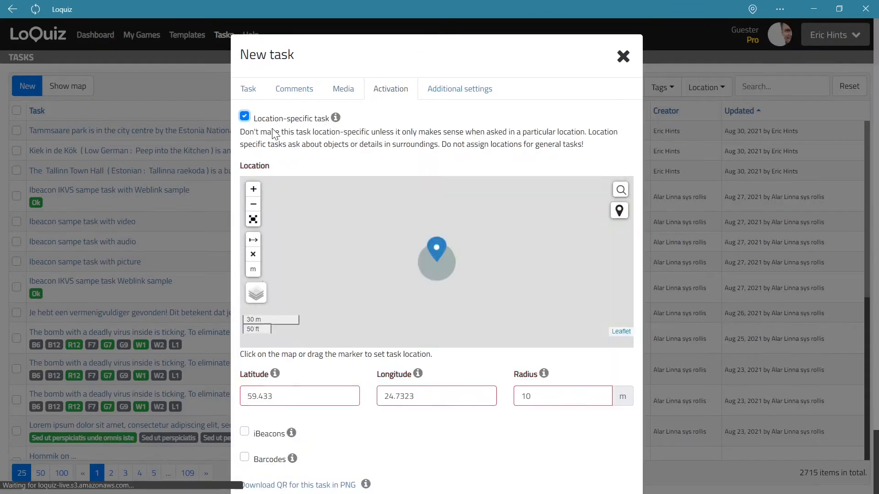
scroll(464, 287, "down", 2)
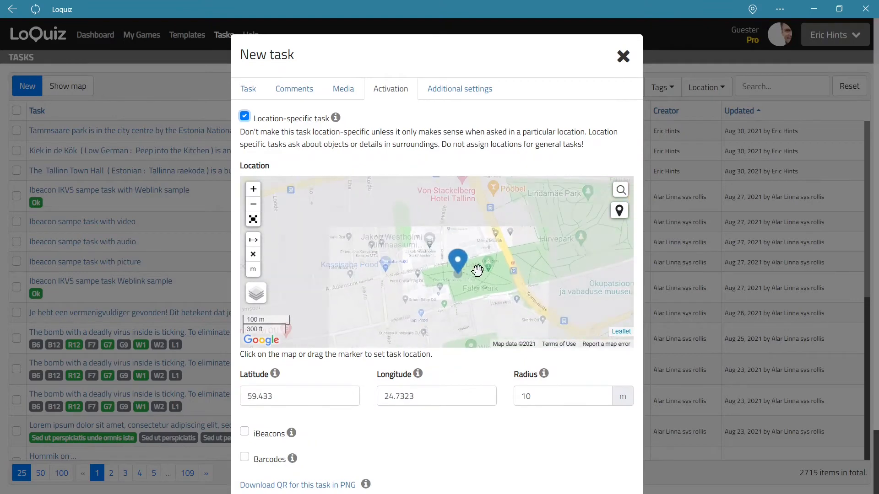
left_click_drag(476, 271, 386, 263)
left_click_drag(506, 269, 421, 270)
scroll(427, 260, "down", 1)
left_click_drag(460, 238, 432, 249)
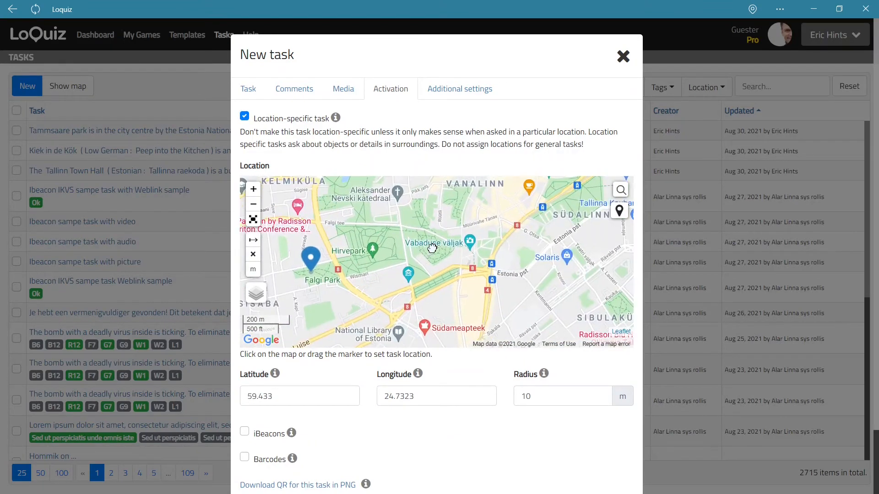
scroll(432, 248, "up", 1)
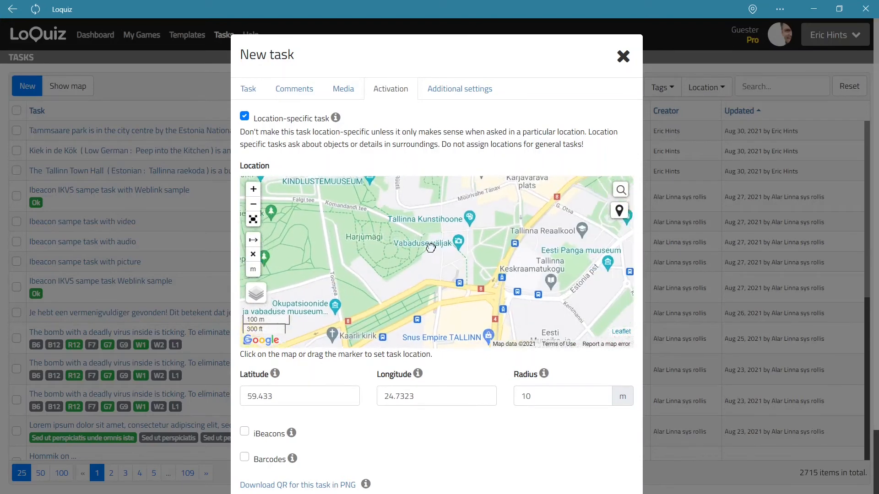
scroll(430, 247, "up", 2)
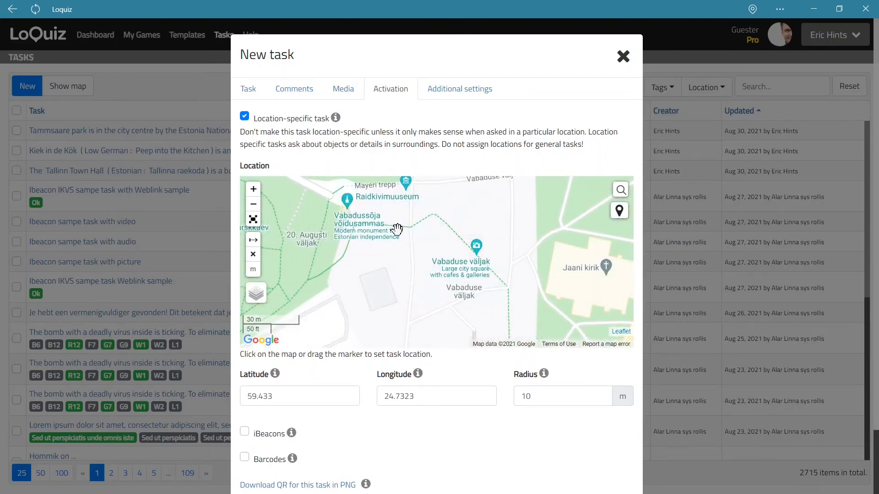
left_click_drag(397, 228, 458, 261)
scroll(457, 262, "up", 1)
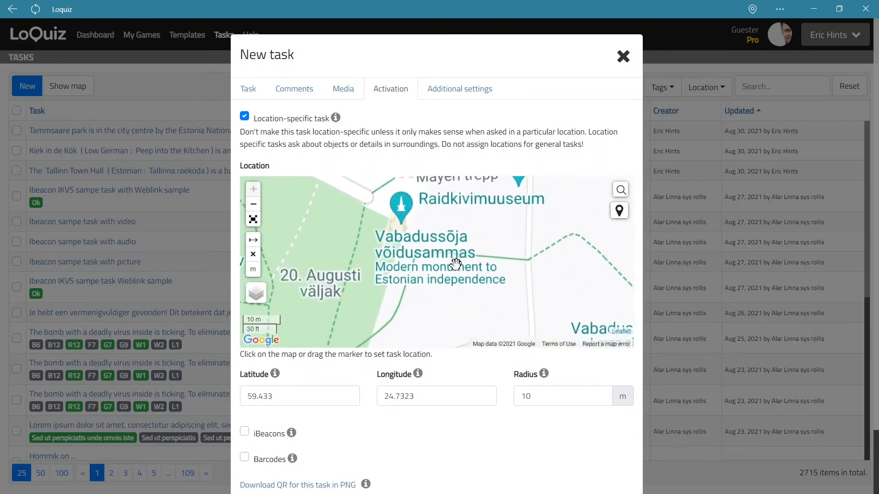
mouse_move(456, 224)
left_mouse_down()
mouse_move(473, 237)
mouse_move(445, 232)
left_mouse_up()
left_click(438, 233)
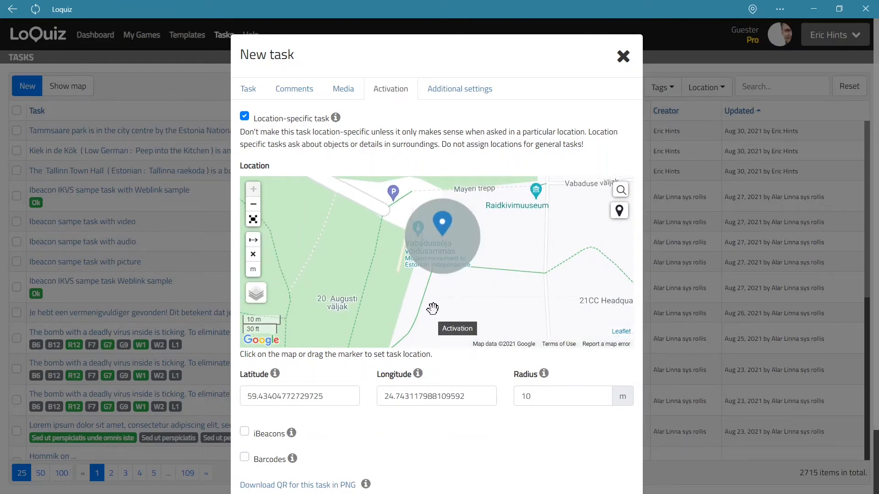
scroll(433, 305, "down", 1)
scroll(433, 305, "up", 1)
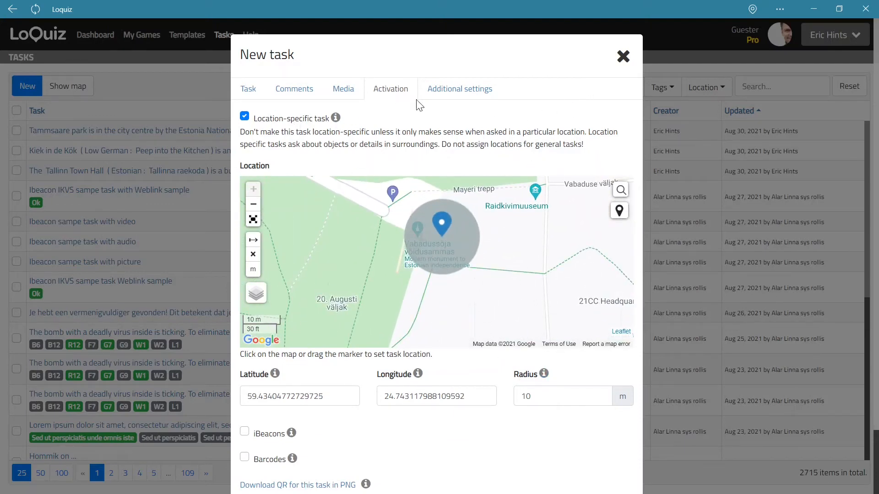
Step: Replace the task's blue pin icon with the "Loquiz new orange" pin
left_click(449, 94)
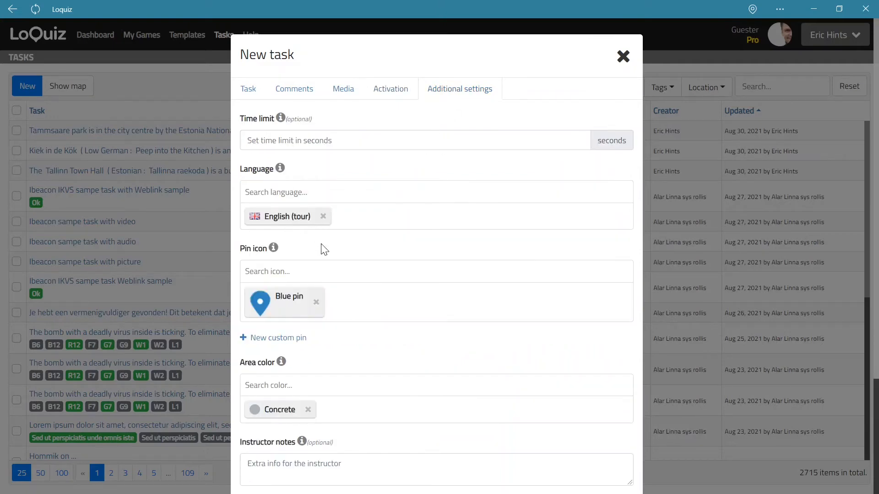
left_click(316, 303)
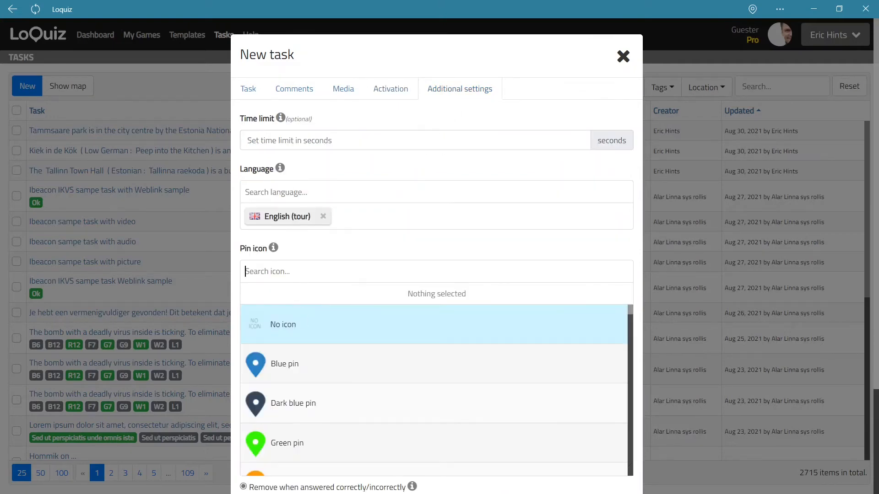
scroll(328, 392, "down", 3)
scroll(328, 392, "down", 10)
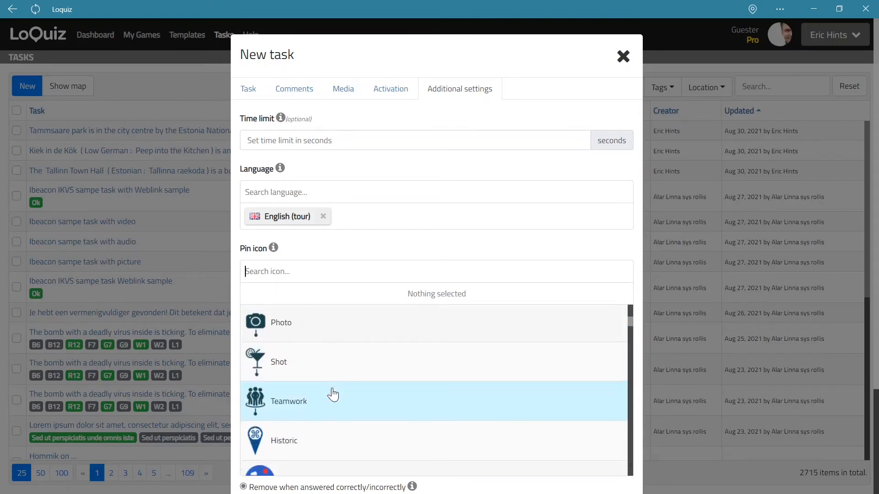
scroll(334, 394, "down", 15)
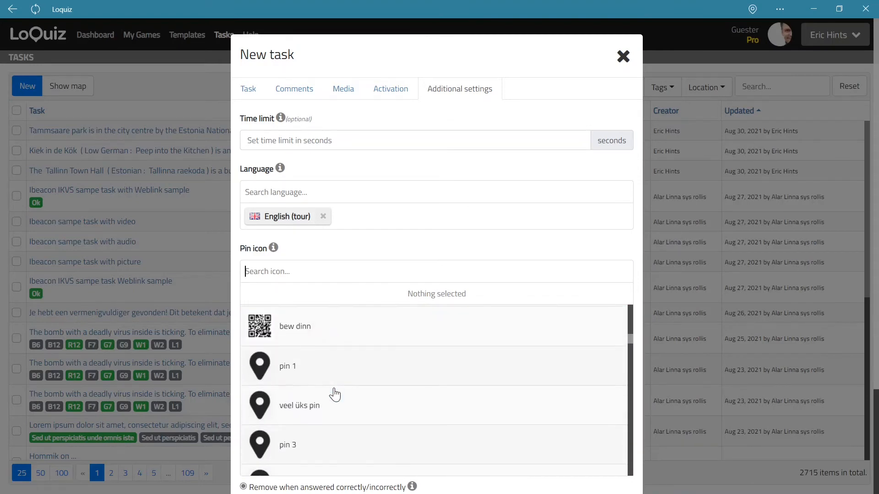
scroll(334, 394, "down", 15)
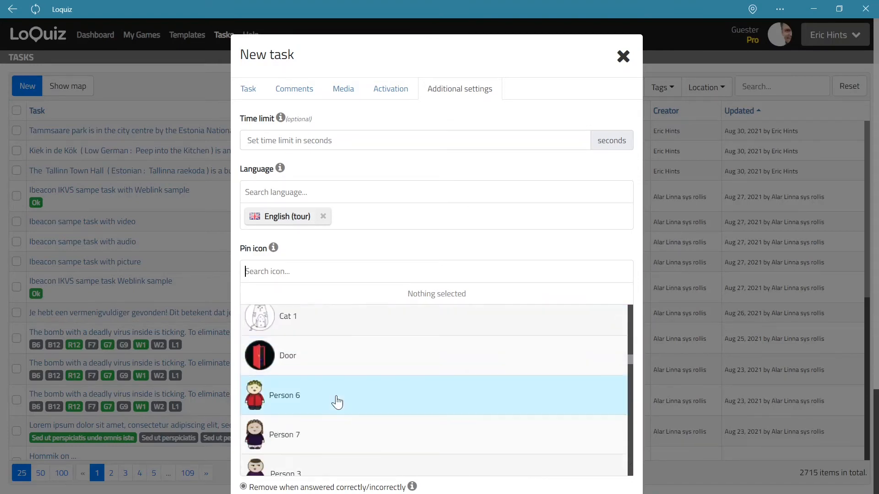
scroll(336, 402, "down", 15)
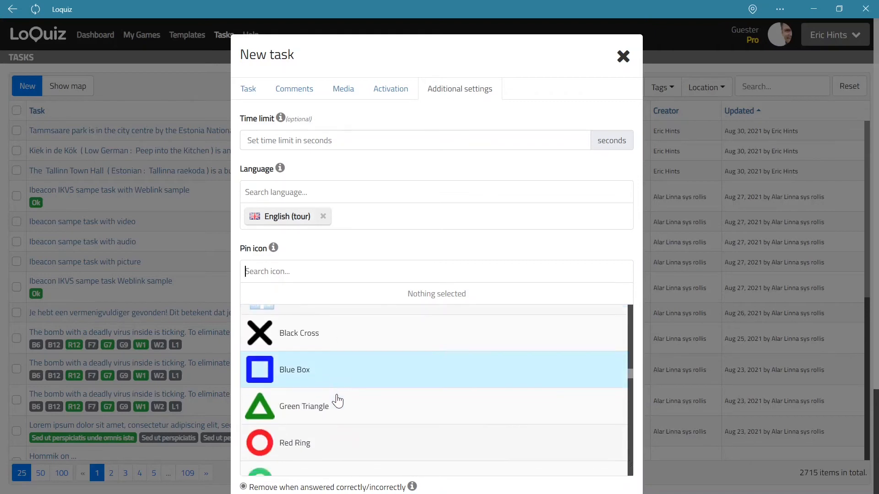
scroll(337, 402, "down", 15)
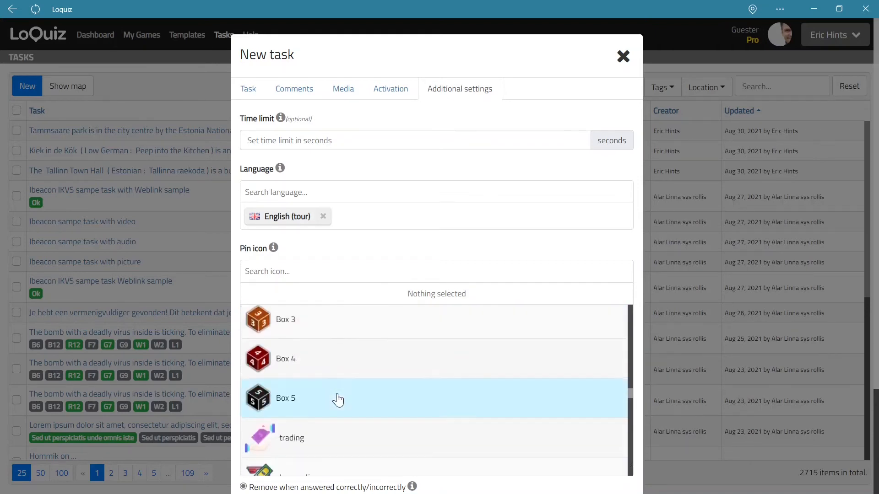
scroll(338, 400, "down", 3)
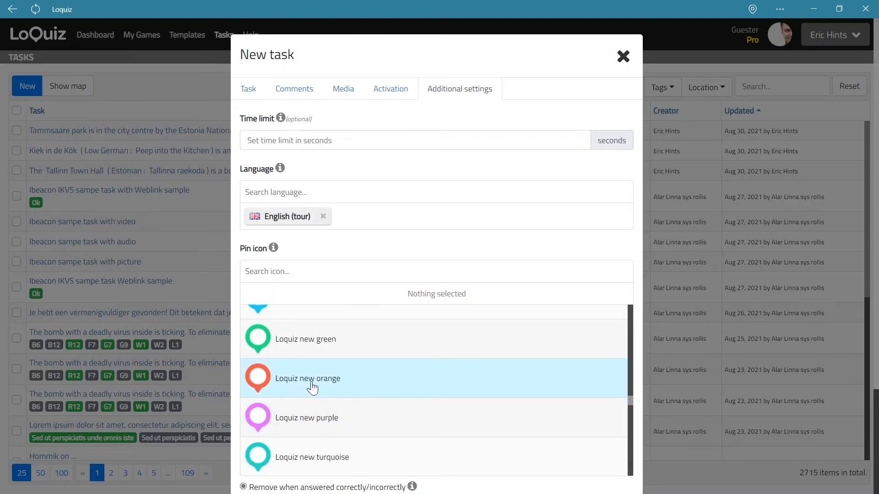
left_click(314, 385)
Step: Change the task's area color from Concrete to Alizarin
scroll(319, 368, "down", 3)
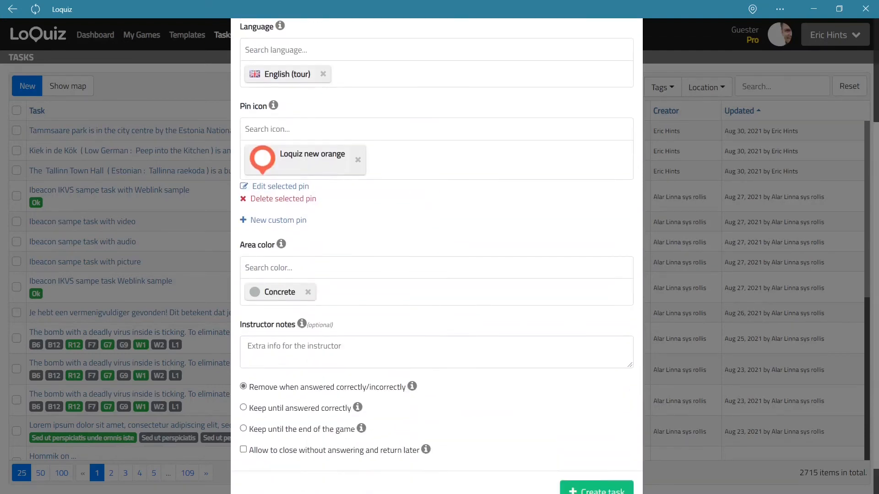
left_click(308, 292)
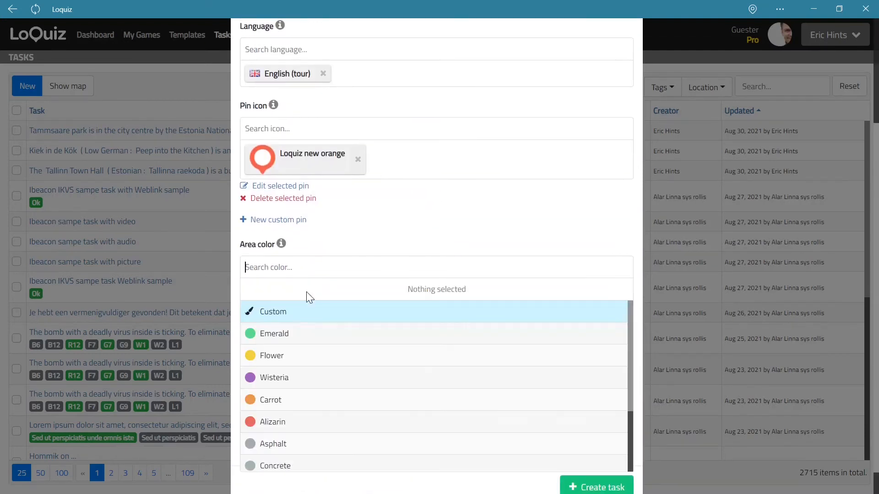
left_click(278, 422)
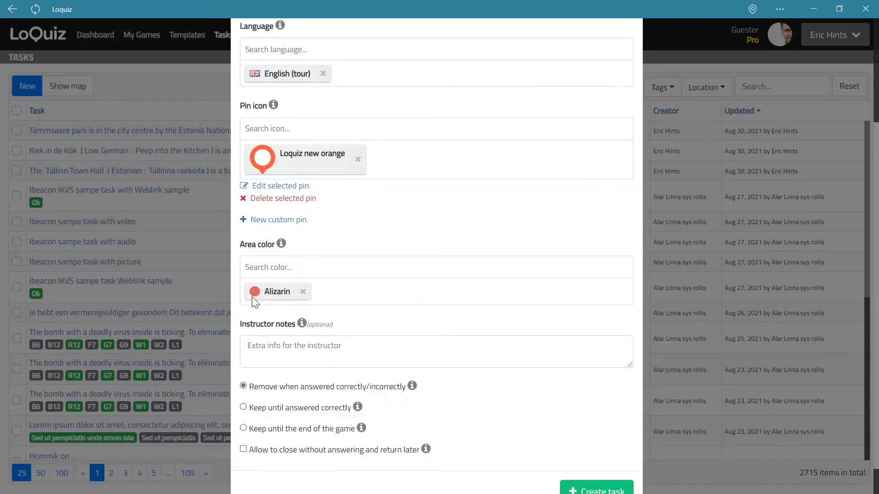
Step: Keep the task until the end of the game and allow closing it without answering and returning later
scroll(271, 305, "down", 1)
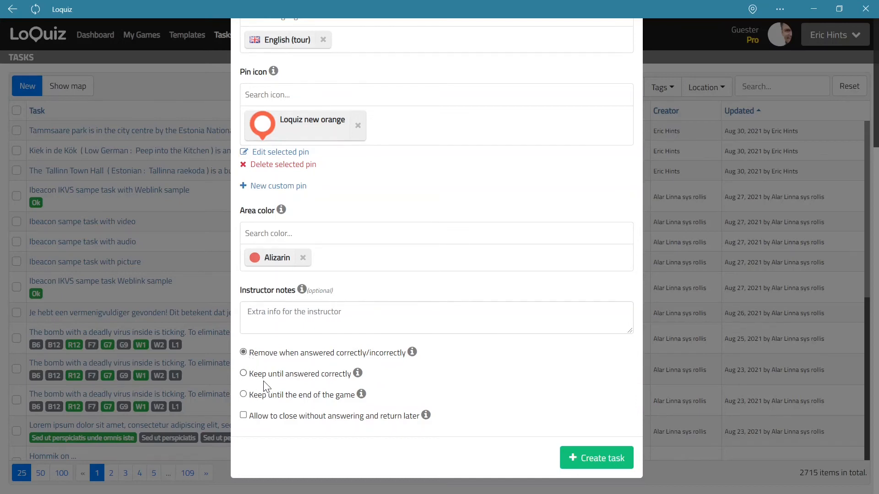
left_click(252, 396)
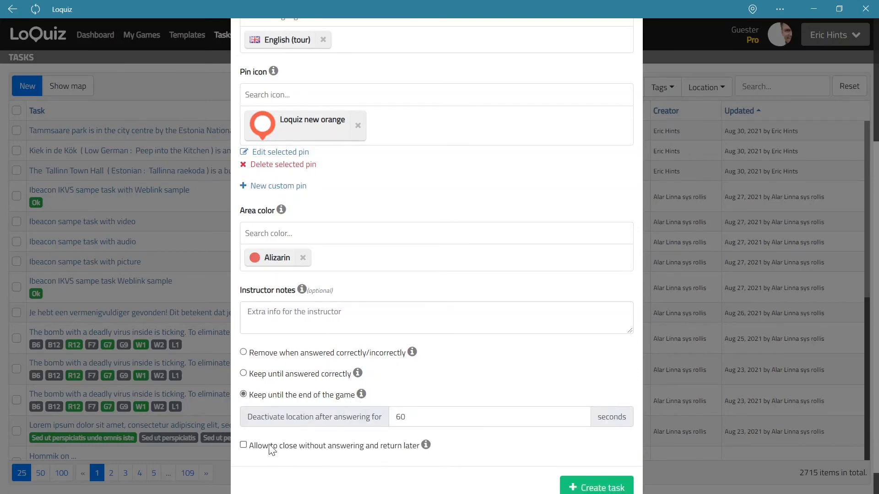
left_click(243, 445)
scroll(436, 382, "down", 1)
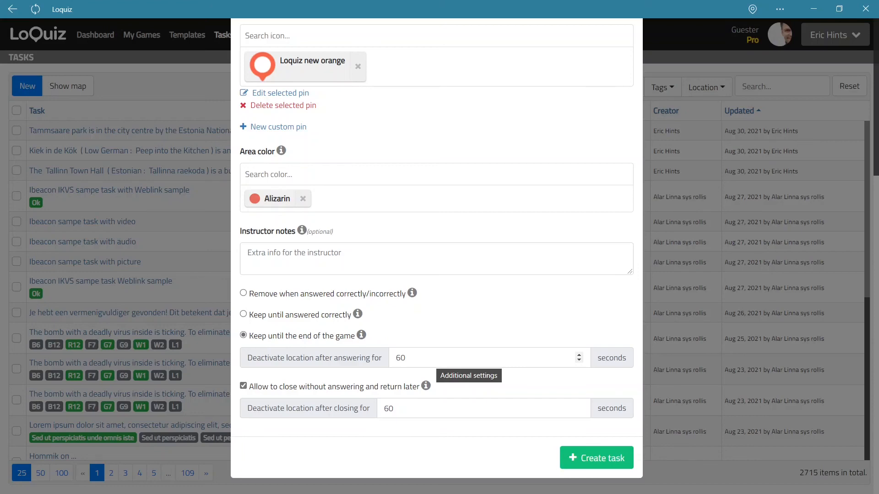
Step: Review the pin and activation area on the location map, along with the task's media and comments settings
scroll(423, 350, "up", 5)
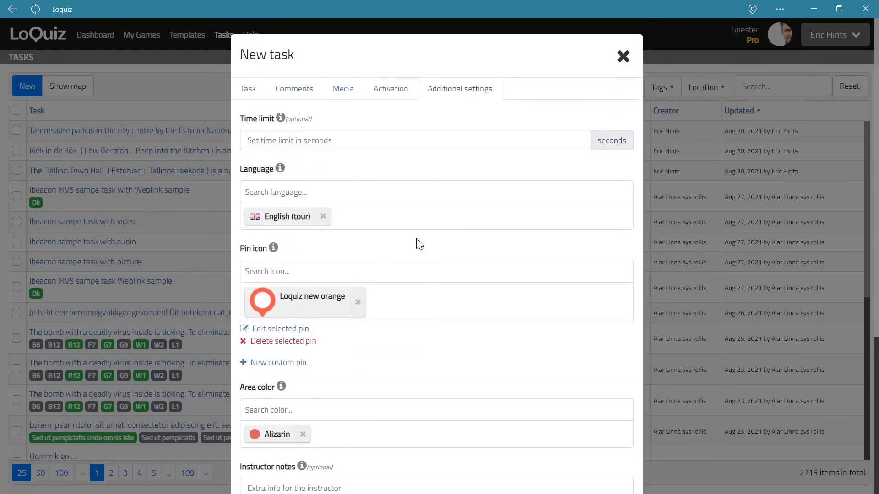
left_click(390, 92)
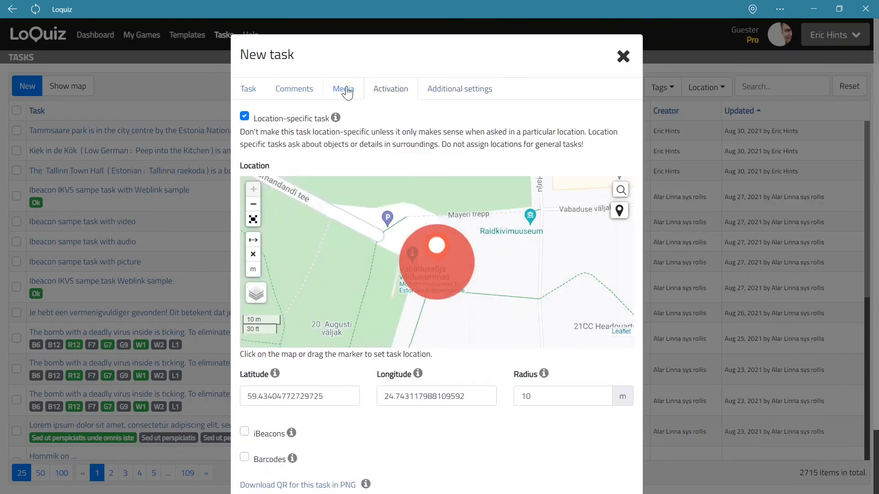
scroll(442, 256, "down", 3)
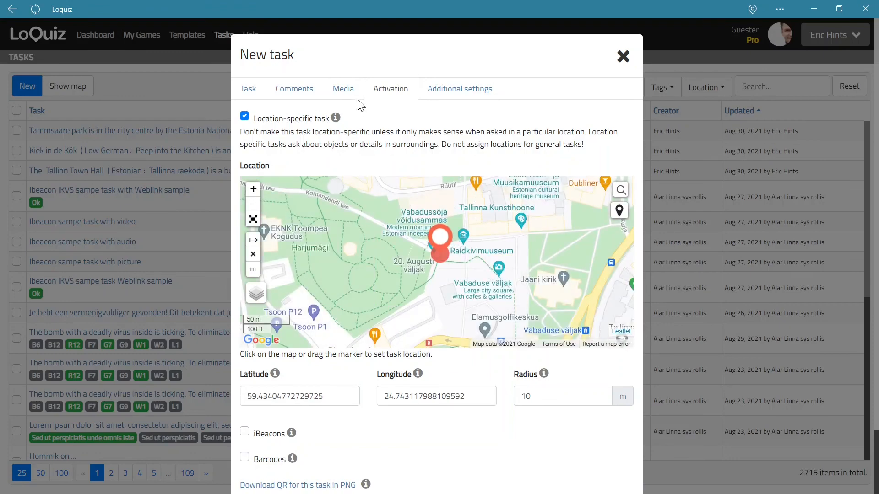
left_click(338, 90)
left_click(314, 91)
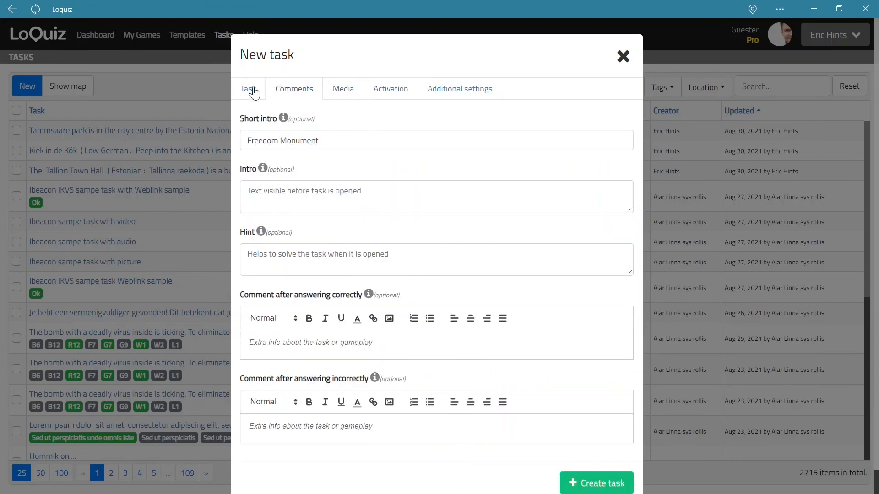